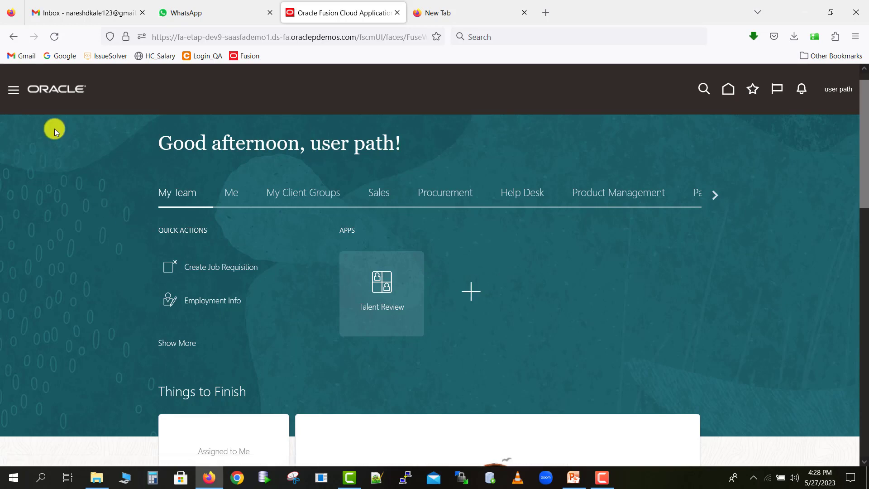
# - Open the Transaction Console from Navigator > Tools, clear the Failed filter, and list Approval Rules
pyautogui.click(18, 96)
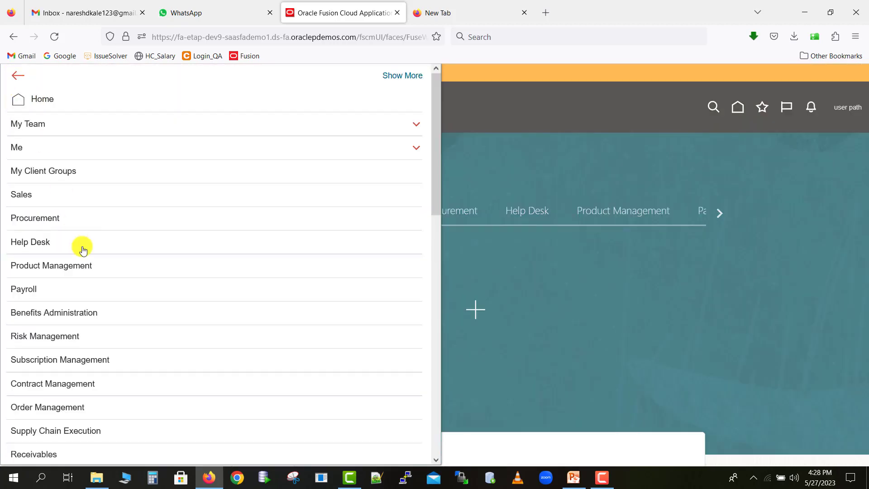
pyautogui.click(437, 153)
pyautogui.moveTo(434, 188); pyautogui.dragTo(441, 336)
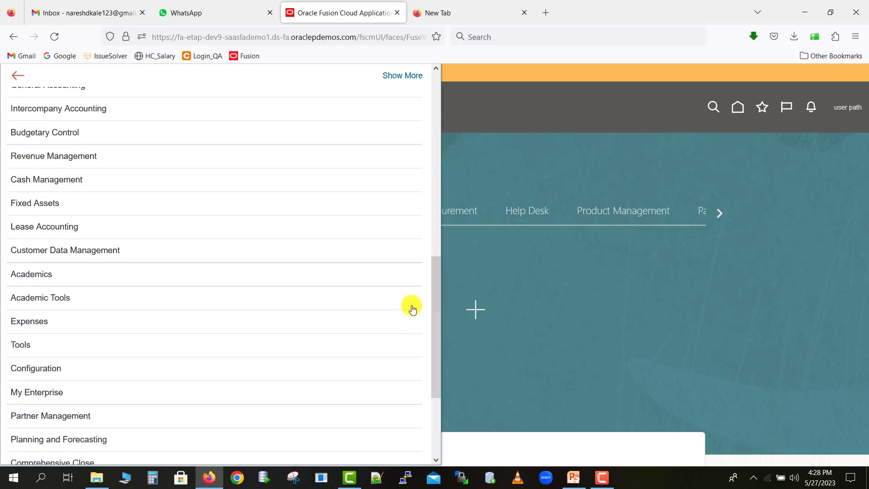
pyautogui.click(404, 347)
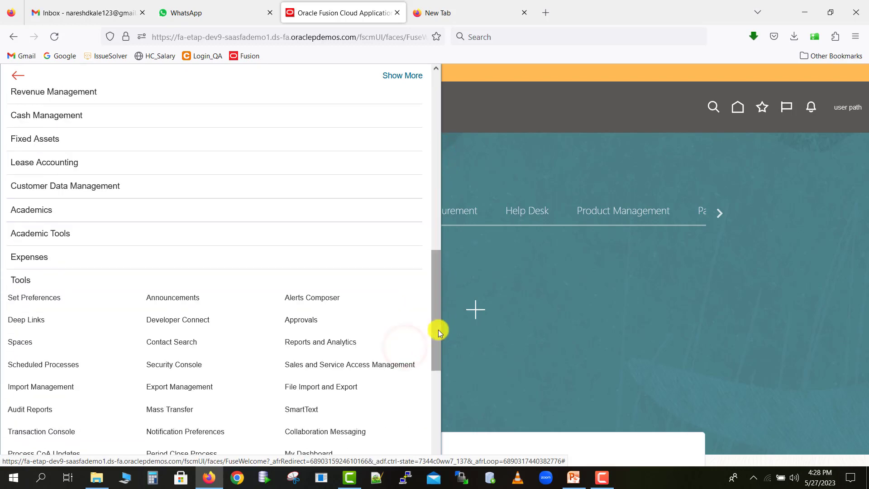
pyautogui.moveTo(438, 330); pyautogui.dragTo(441, 379)
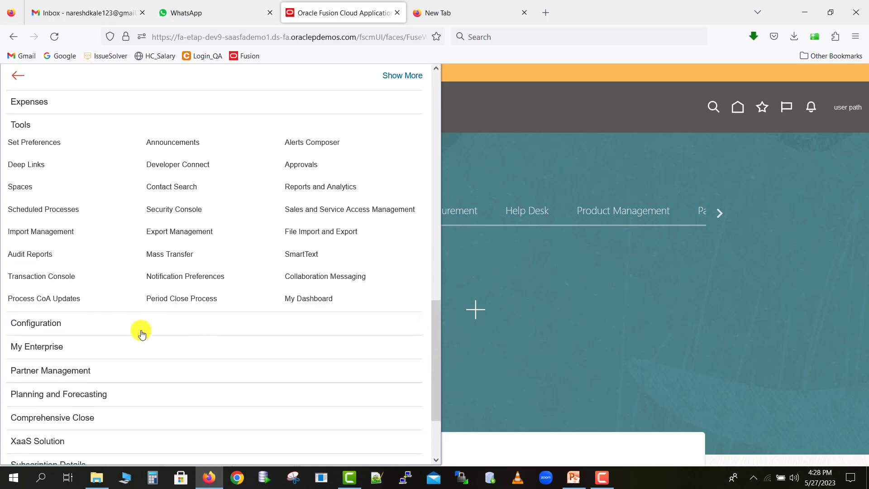
pyautogui.click(71, 278)
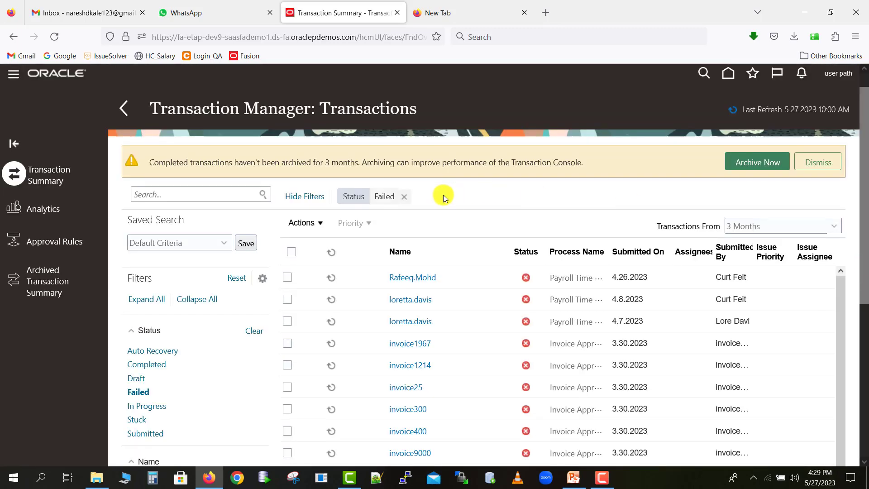
pyautogui.click(404, 197)
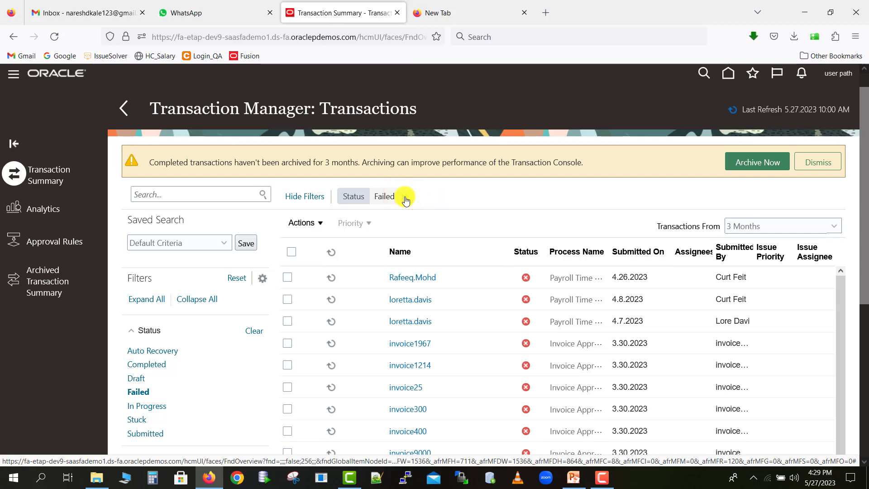
pyautogui.click(73, 246)
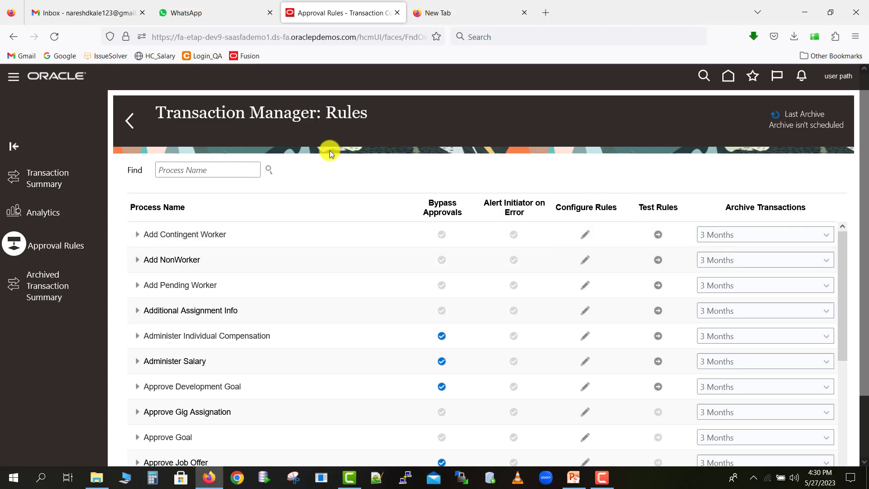
# - Find the 'create job' process and open its approval rule for editing
pyautogui.click(236, 171)
pyautogui.write('cr')
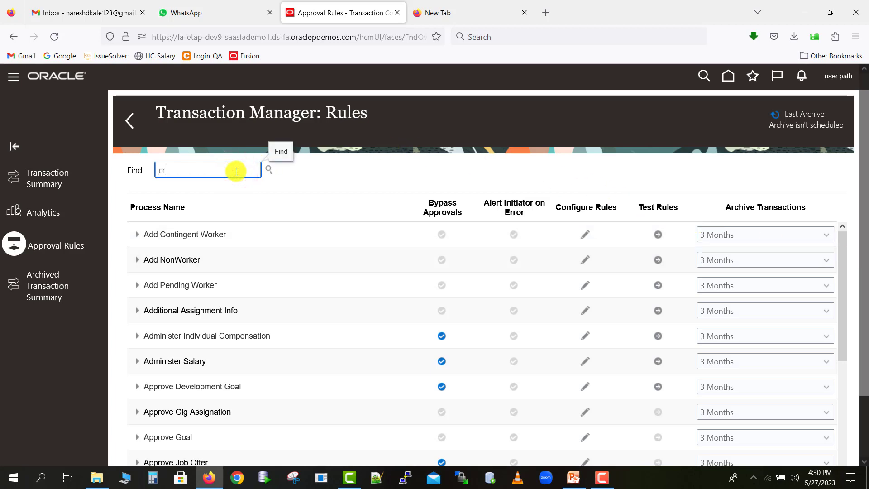
pyautogui.write('eate job')
pyautogui.click(269, 170)
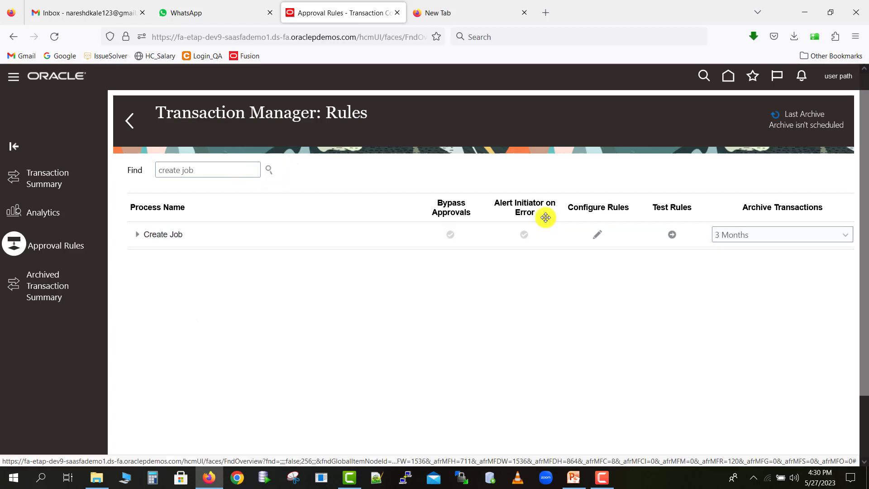
pyautogui.click(596, 239)
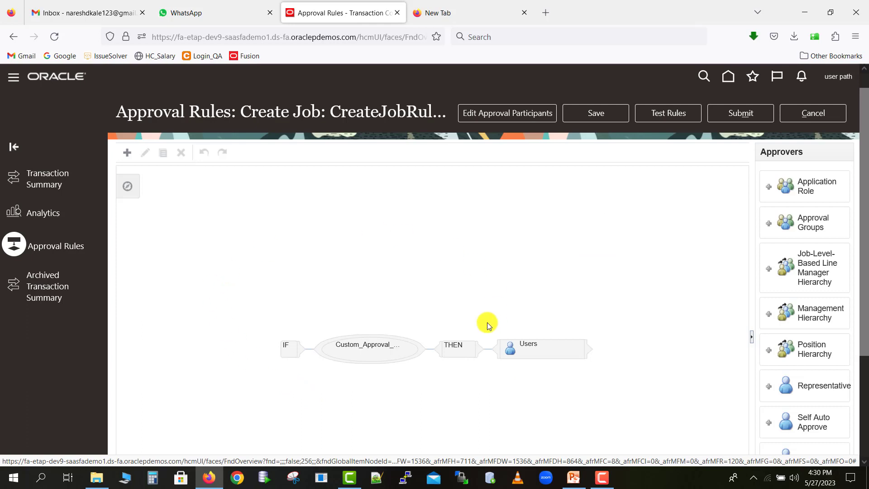
# - Inspect the rule's Users approver, then cancel out of the editor, discarding changes
pyautogui.click(535, 348)
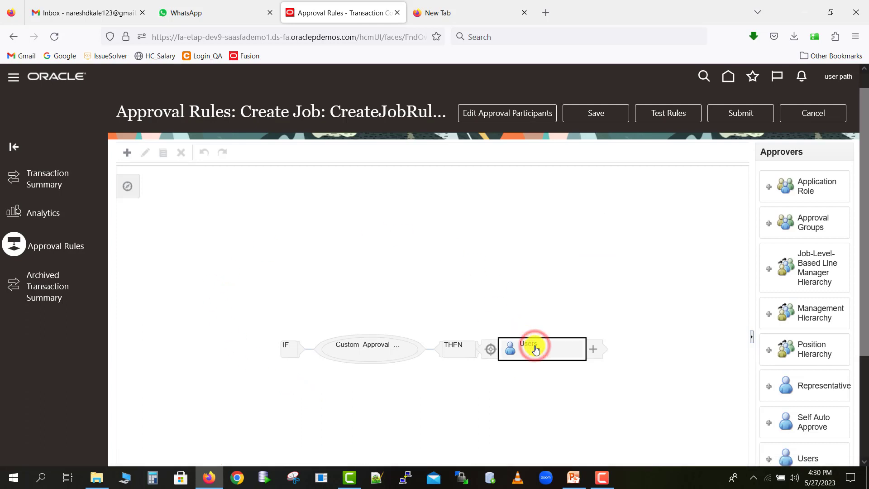
pyautogui.scroll(-3, 859, 258)
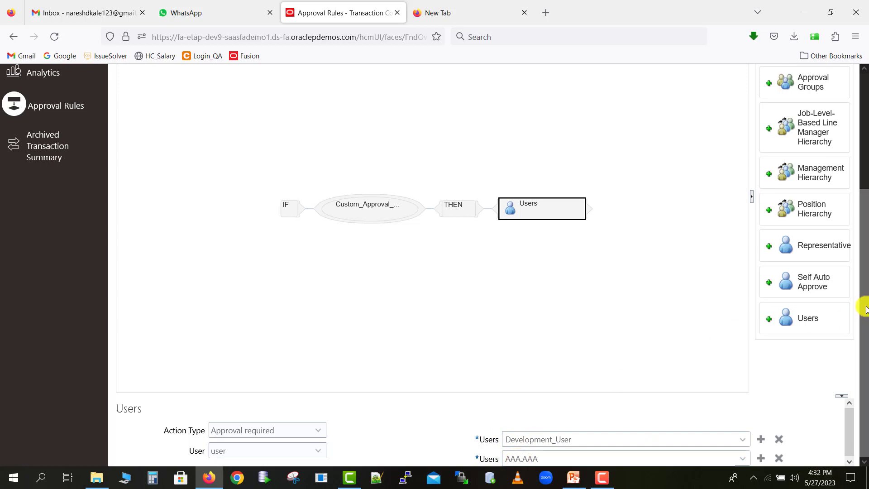
pyautogui.moveTo(864, 295); pyautogui.dragTo(827, 126)
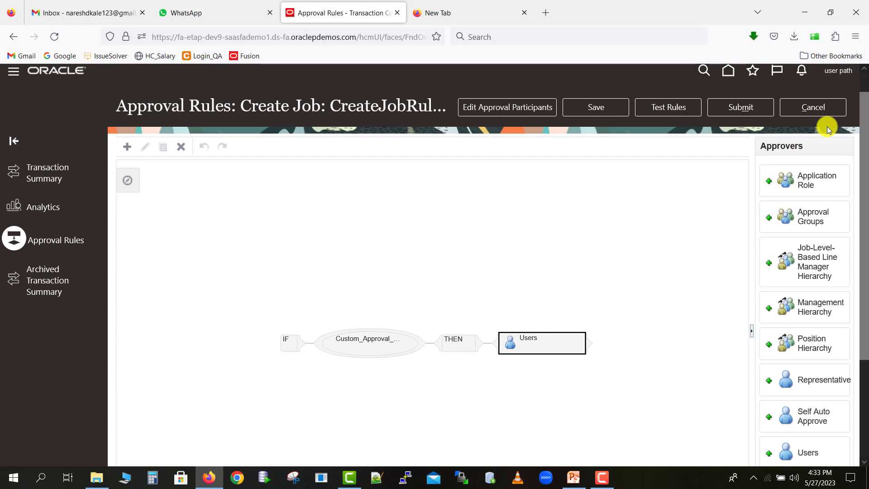
pyautogui.click(810, 110)
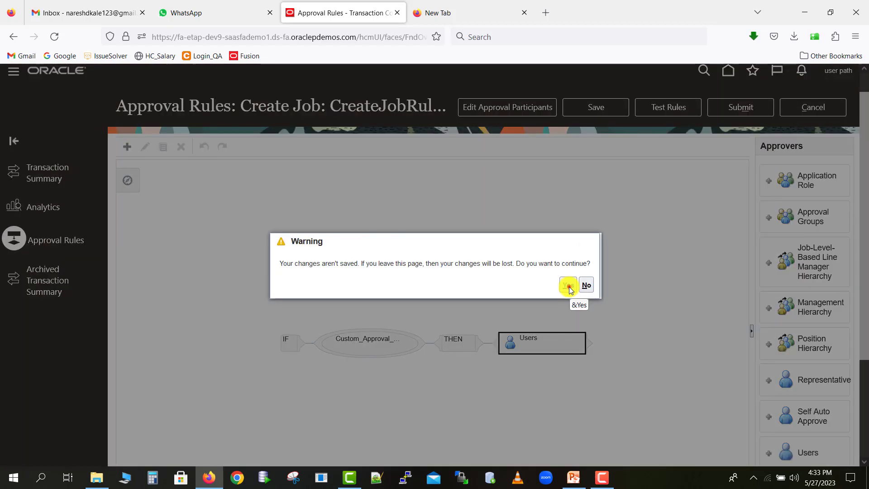
pyautogui.click(569, 287)
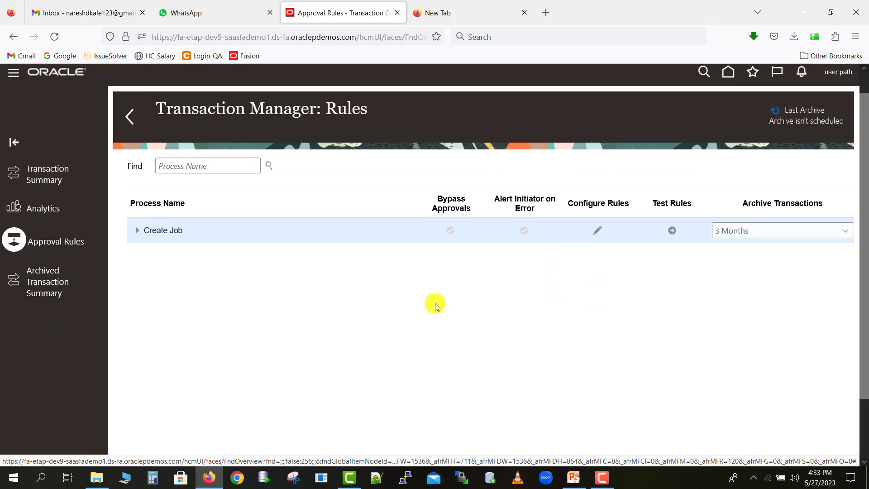
# - Enable Bypass Approvals in the Create Job row of the rules list
pyautogui.click(451, 231)
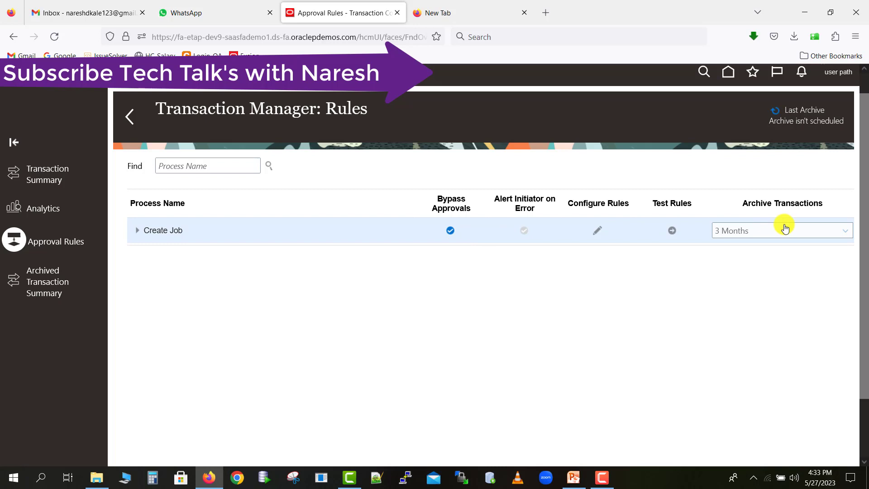
pyautogui.scroll(1, 865, 229)
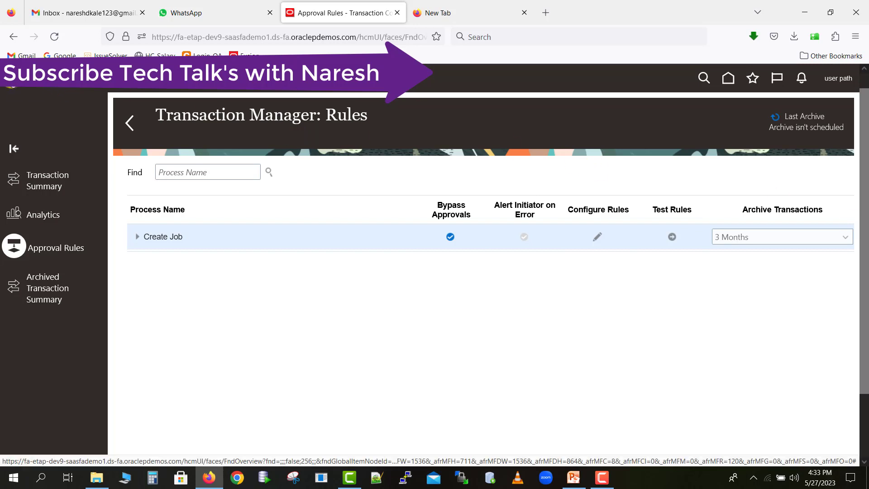
# - Go to Setup and Maintenance and bring up the setup task search
pyautogui.click(820, 84)
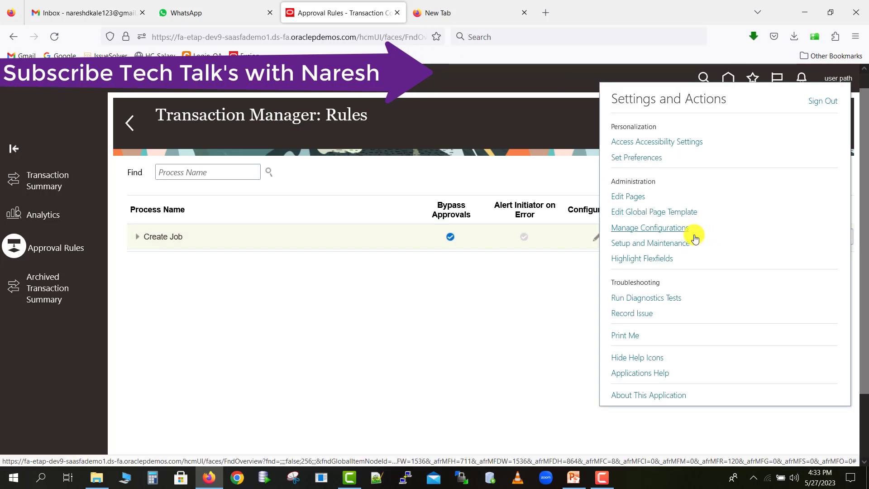
pyautogui.click(638, 246)
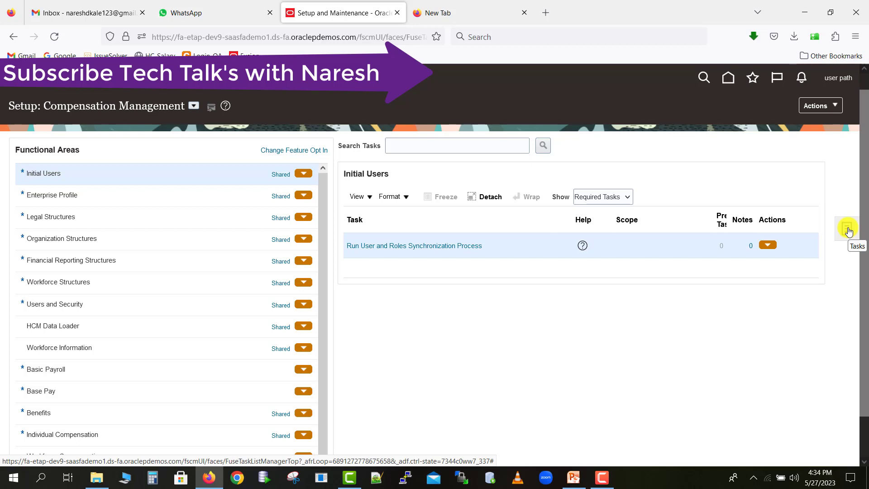
pyautogui.click(847, 228)
pyautogui.click(742, 236)
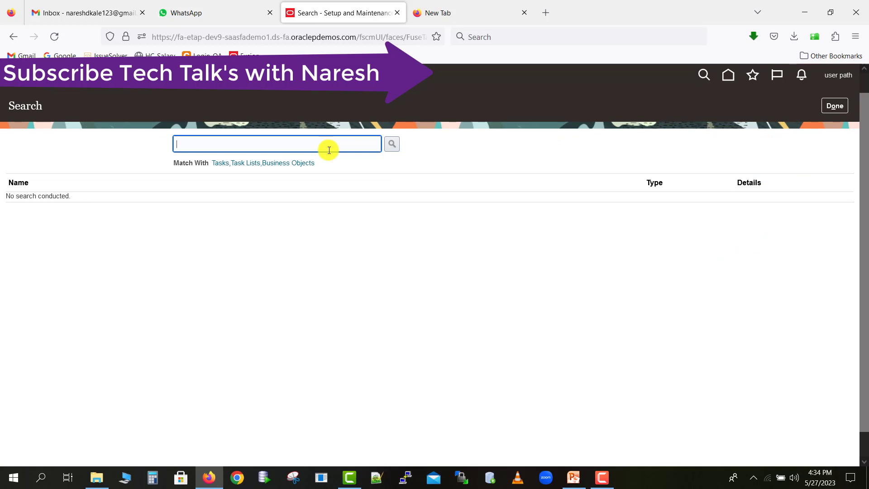
# - Search setup tasks for 'manage job' and open the Manage Job task
pyautogui.write('manage')
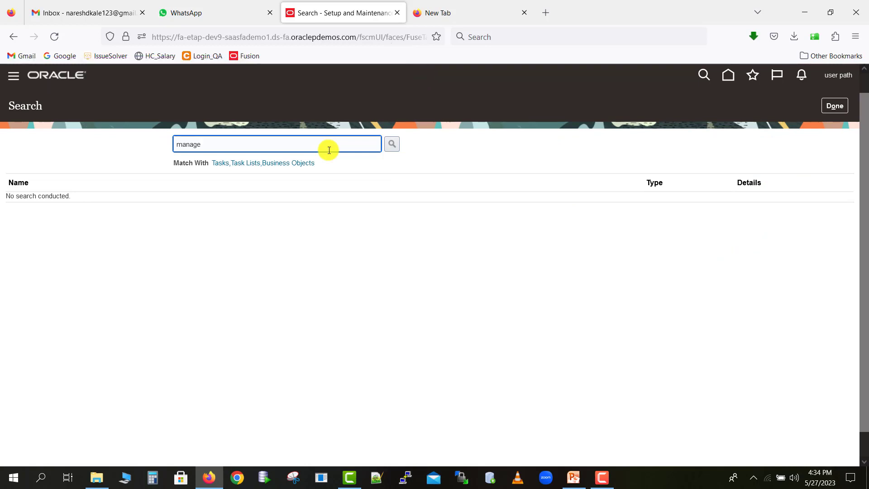
pyautogui.write('jobs')
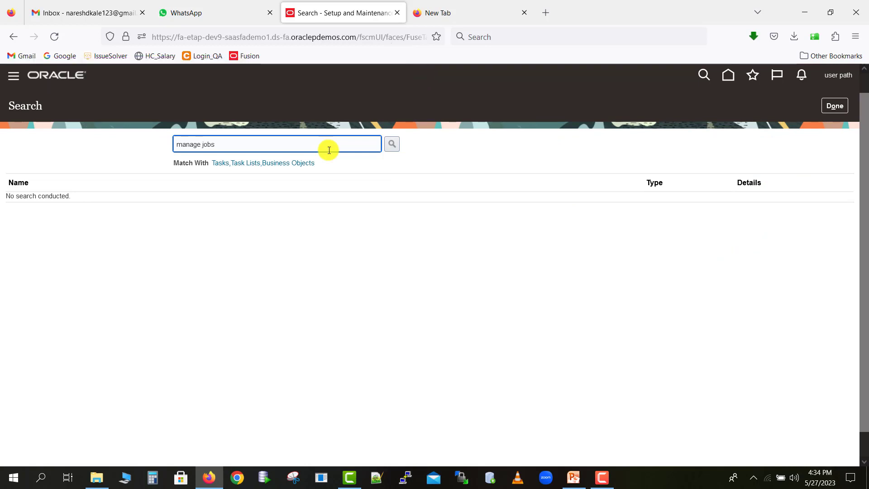
pyautogui.press('BackSpace')
pyautogui.click(392, 144)
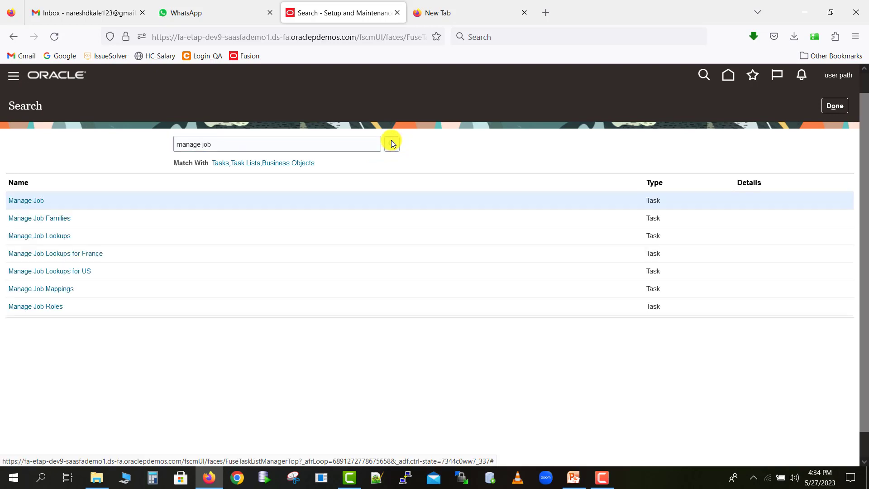
pyautogui.click(33, 202)
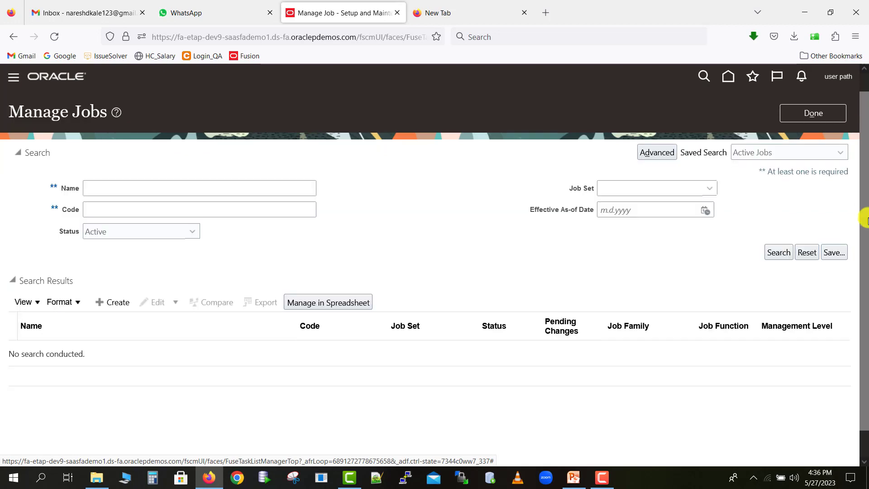
pyautogui.moveTo(452, 266); pyautogui.dragTo(238, 302)
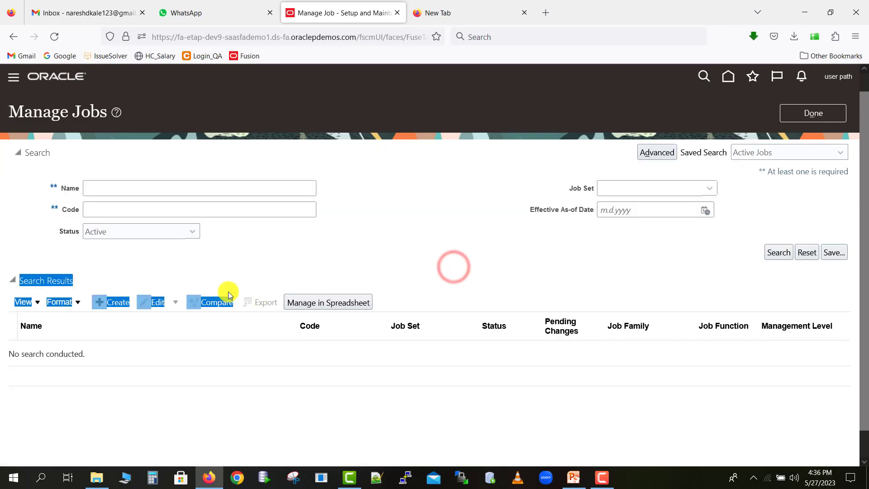
# - Create a new job named 'Bypass the approval process test', using the same text as its code
pyautogui.click(208, 278)
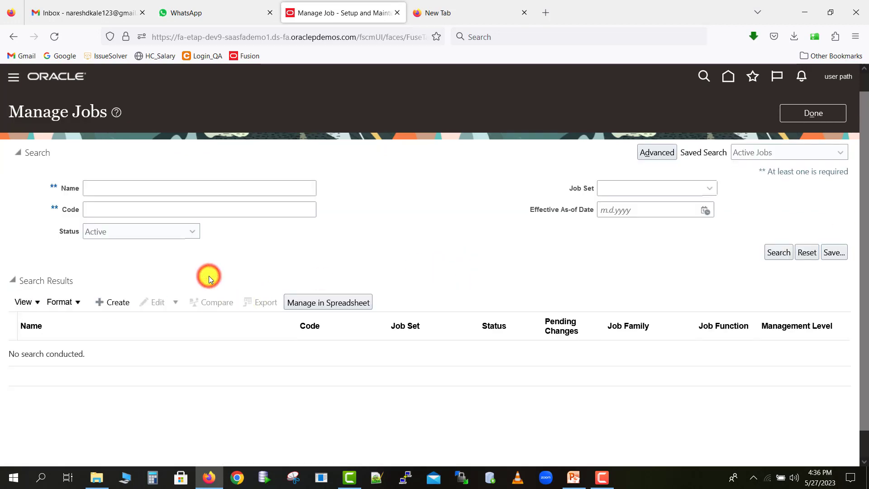
pyautogui.click(101, 306)
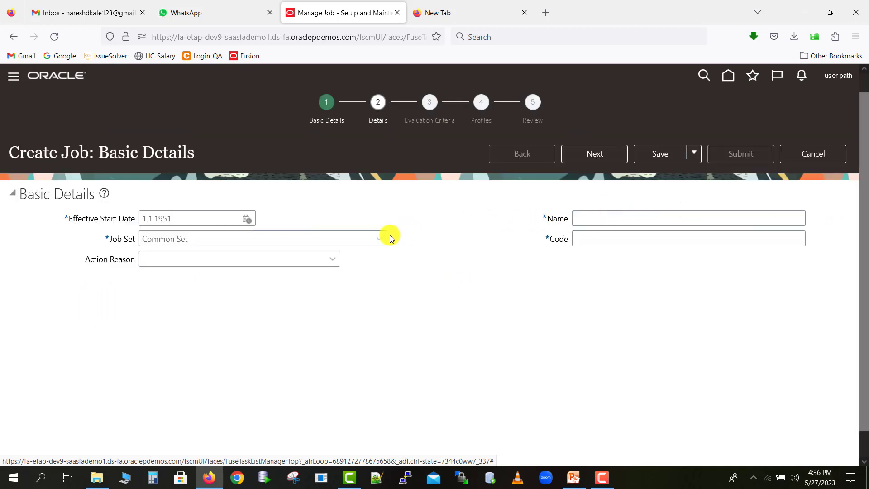
pyautogui.click(600, 215)
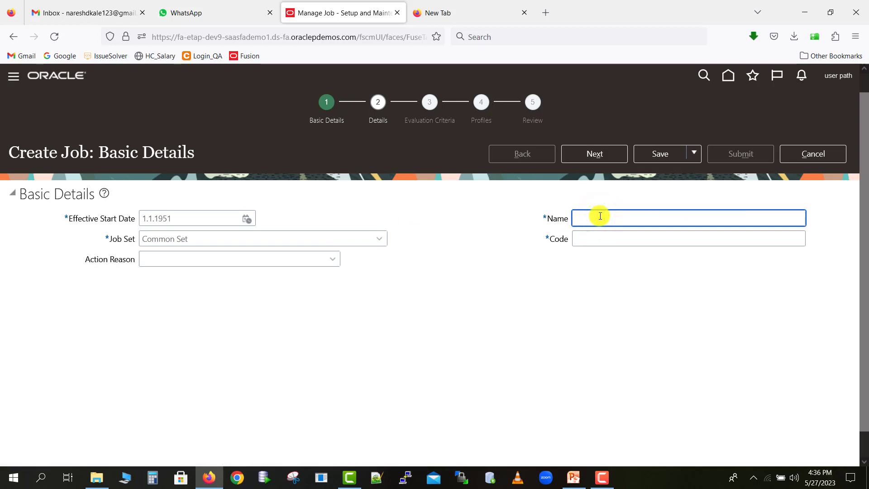
pyautogui.write('Bypass the approval pro')
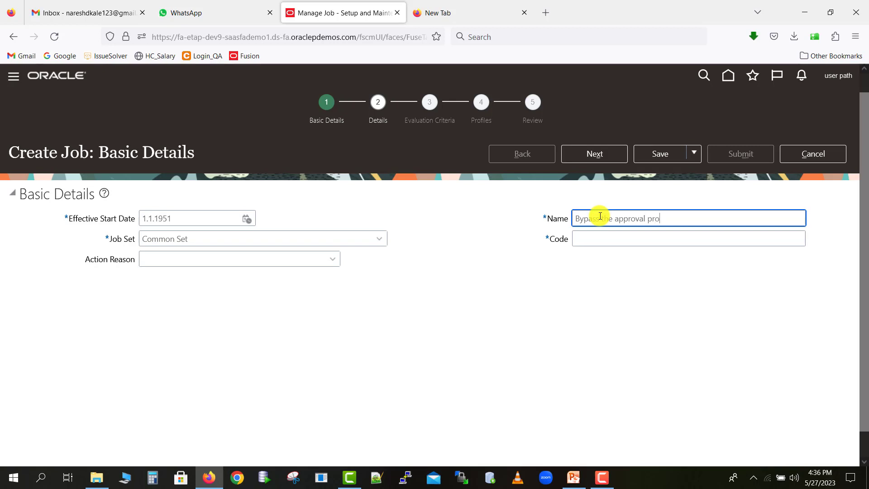
pyautogui.write('cess')
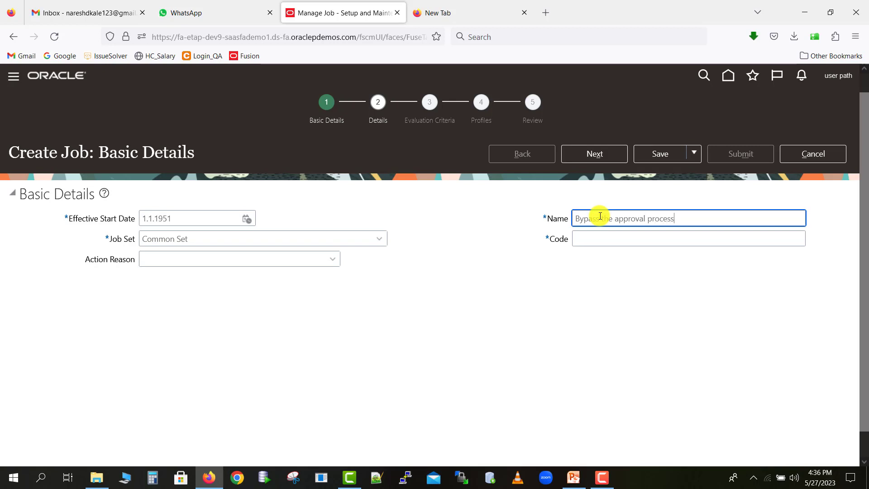
pyautogui.write(' test')
pyautogui.moveTo(712, 211); pyautogui.dragTo(514, 205)
pyautogui.hotkey('ctrl', 'c')
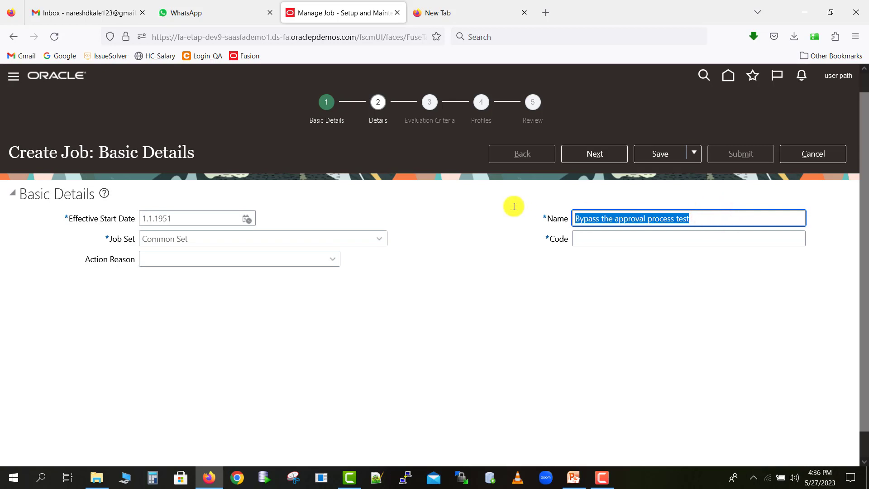
pyautogui.click(603, 240)
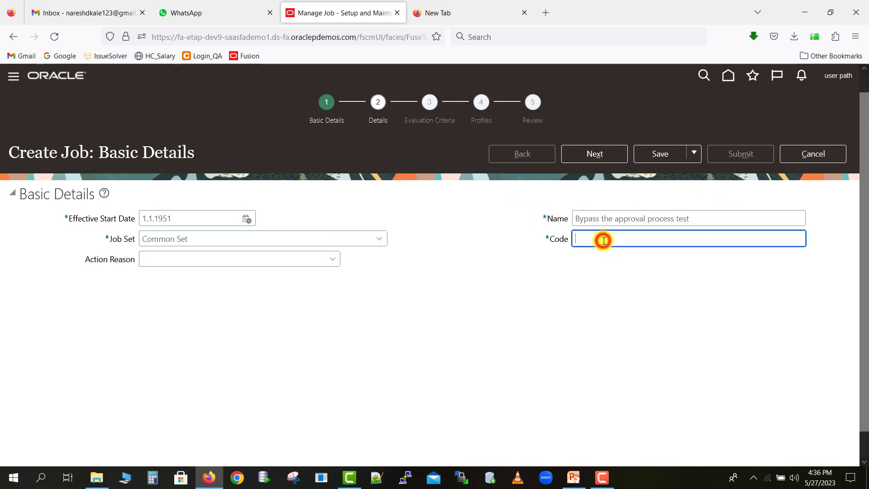
pyautogui.hotkey('ctrl', 'v')
# - Set Job Package to NO on the job details step
pyautogui.click(584, 152)
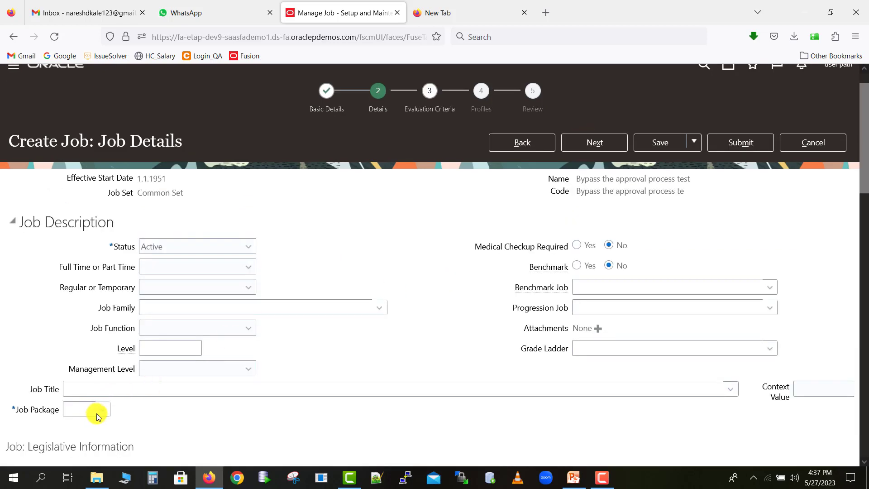
pyautogui.click(103, 411)
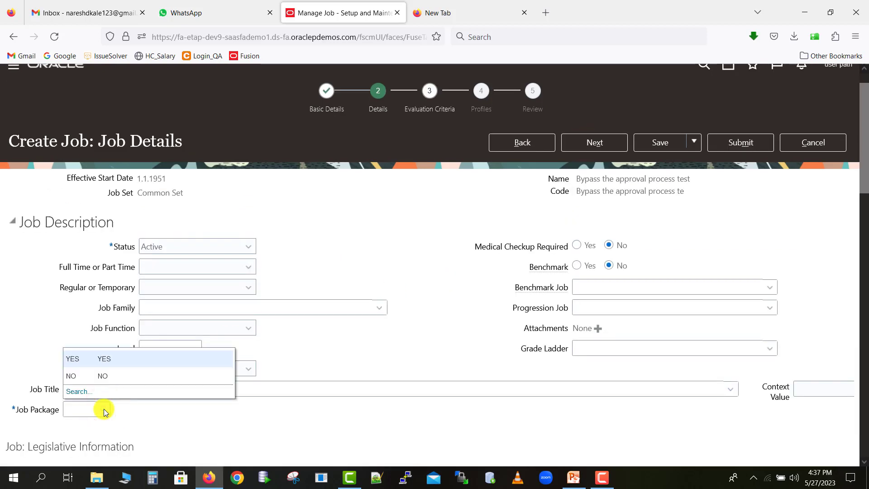
pyautogui.click(99, 377)
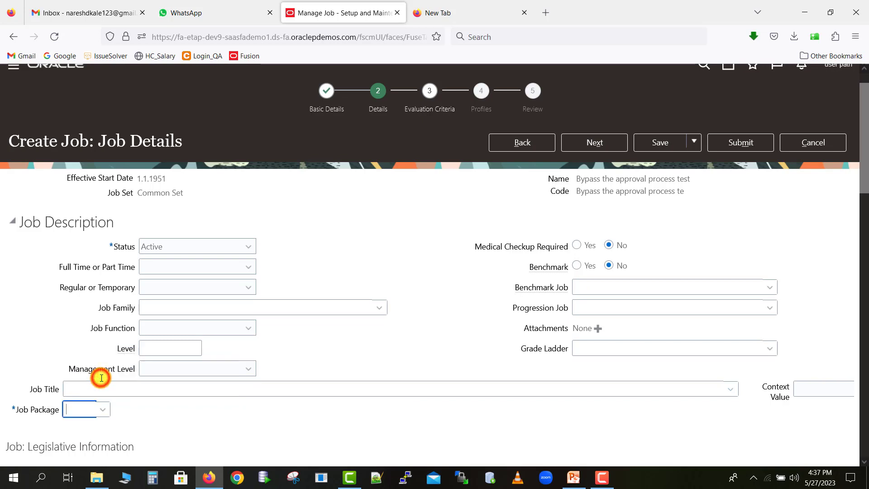
# - Save and submit the new job, confirming the submission
pyautogui.click(666, 142)
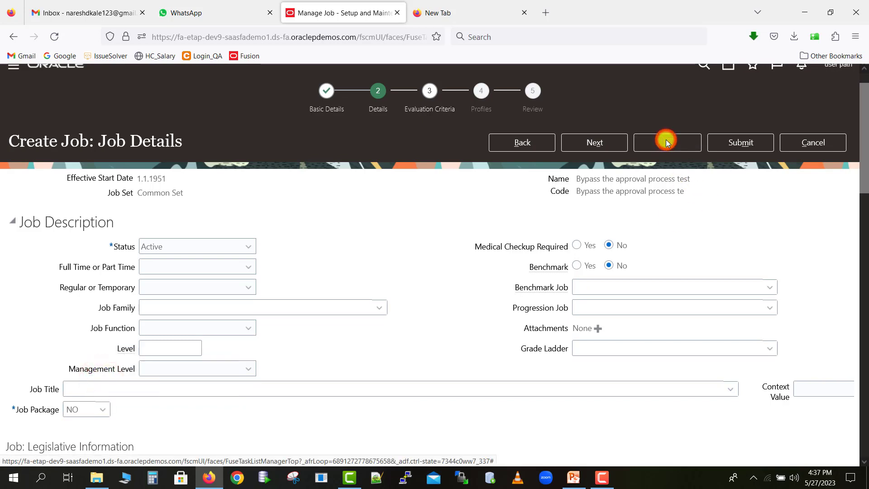
pyautogui.click(732, 145)
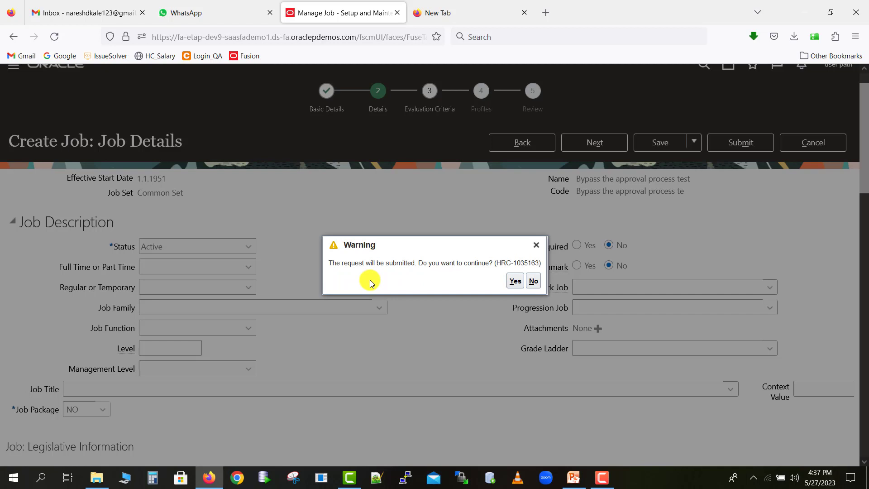
pyautogui.click(513, 281)
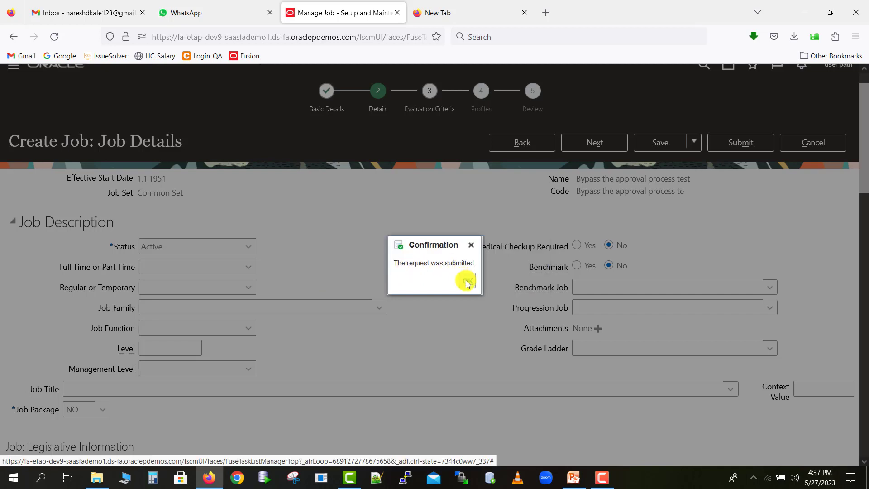
pyautogui.click(467, 282)
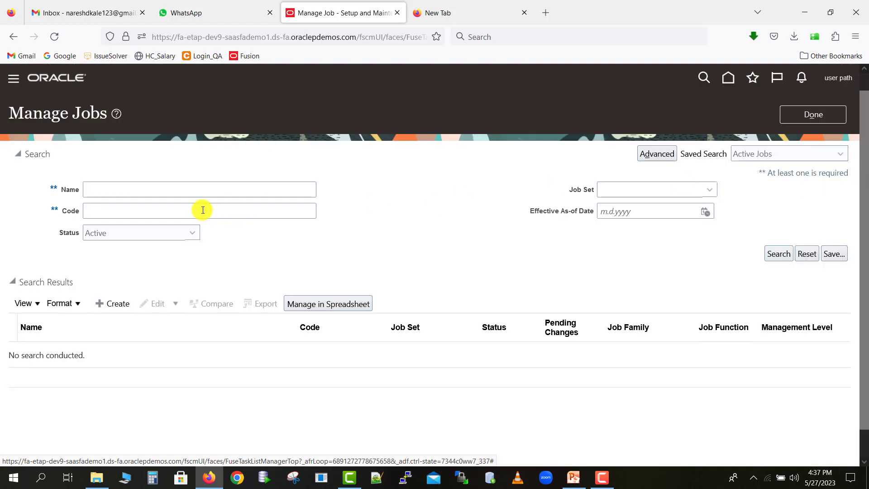
# - Search Manage Jobs for 'Bypass%' and verify the new job's status is Active
pyautogui.click(147, 190)
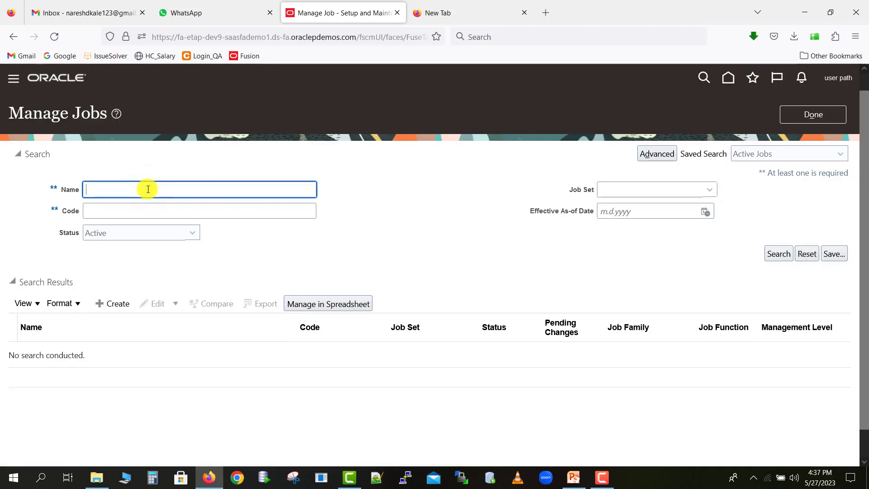
pyautogui.write('B')
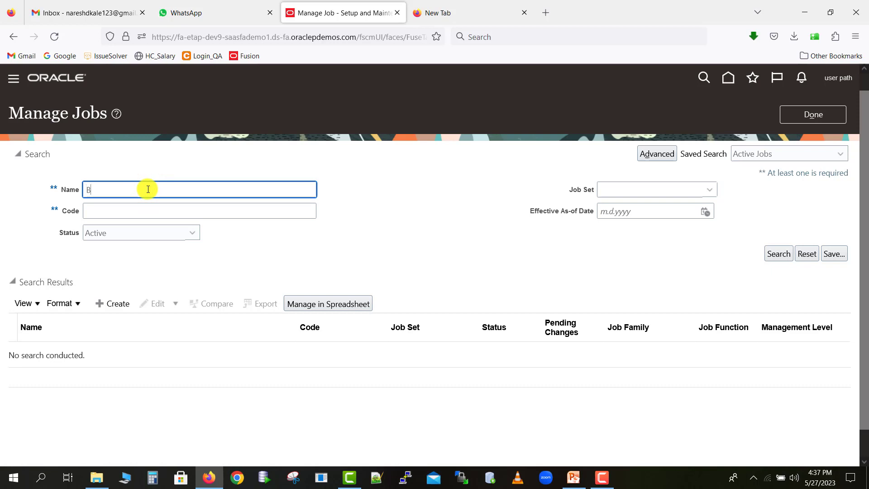
pyautogui.write('ypass')
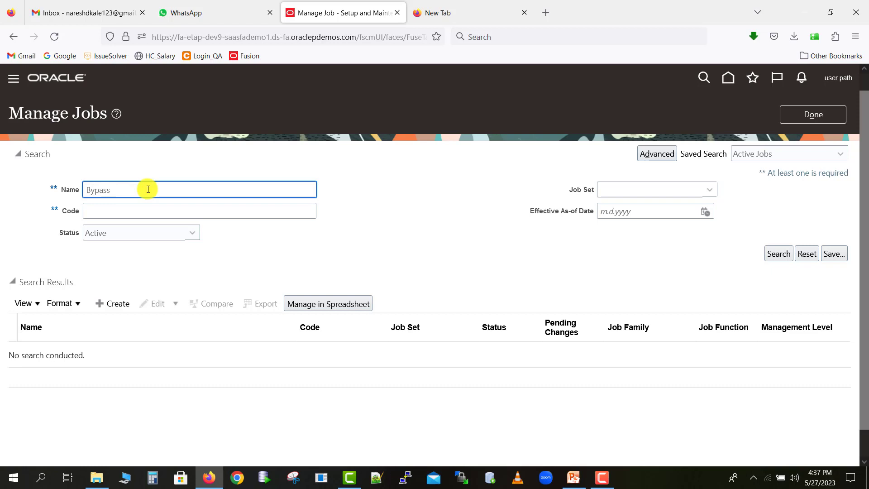
pyautogui.write('%')
pyautogui.click(777, 255)
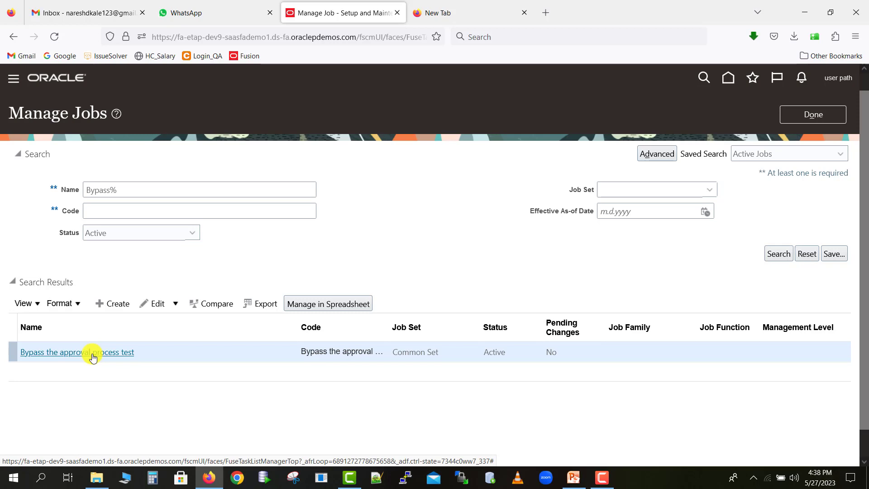
pyautogui.click(574, 478)
pyautogui.click(573, 482)
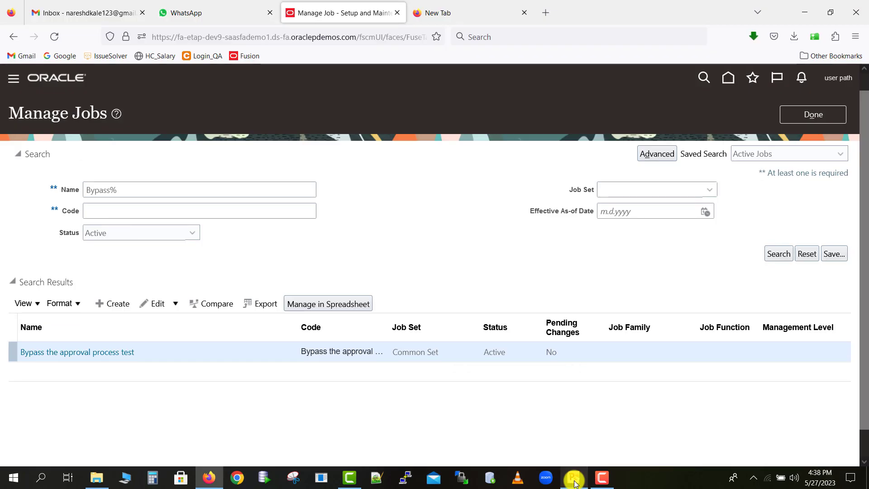